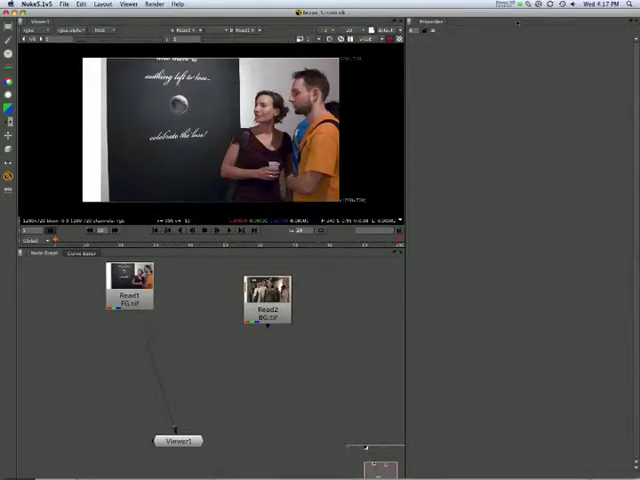
Nudge the FG and BG read nodes apart and preview each clip, ending on the foreground couple.
{"action": "left_click_drag", "start_coordinate": [130, 285], "coordinate": [129, 303]}
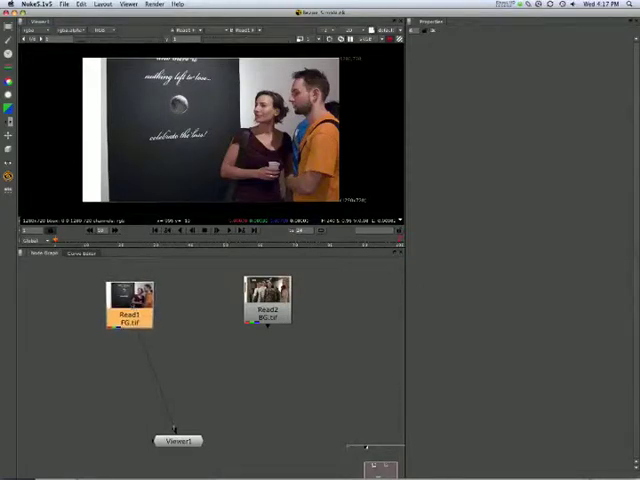
{"action": "left_click_drag", "start_coordinate": [268, 300], "coordinate": [258, 305]}
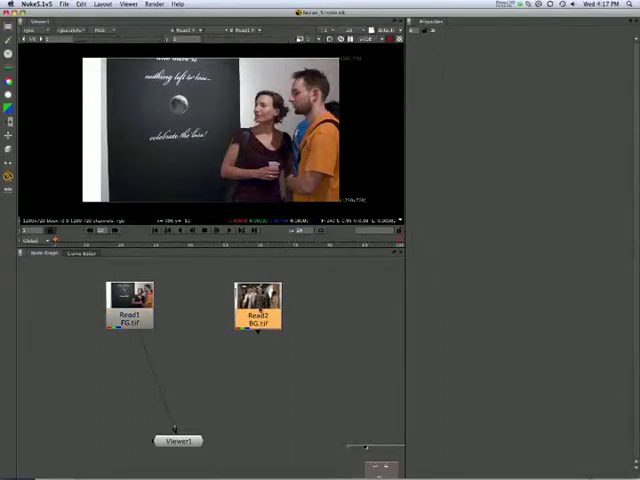
{"action": "key", "text": "1"}
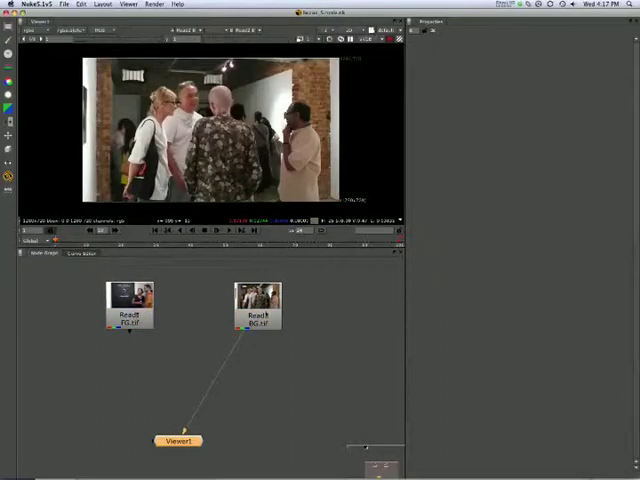
{"action": "left_click", "coordinate": [130, 305]}
{"action": "key", "text": "1"}
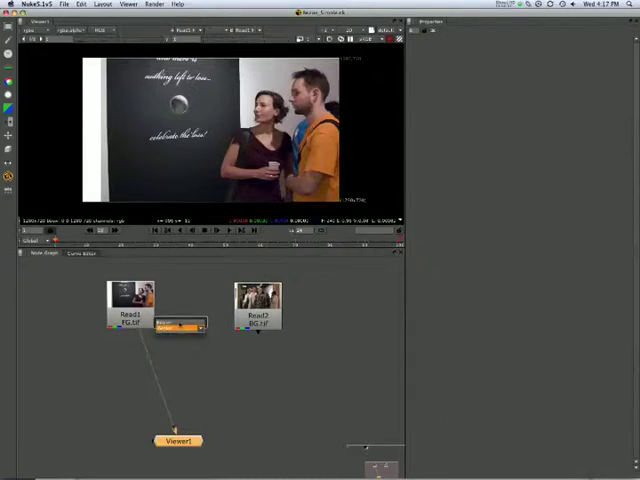
Add a Bezier roto node, place it between the two reads and frame the couple in the viewer.
{"action": "key", "text": "Return"}
{"action": "left_click_drag", "start_coordinate": [138, 315], "coordinate": [190, 323]}
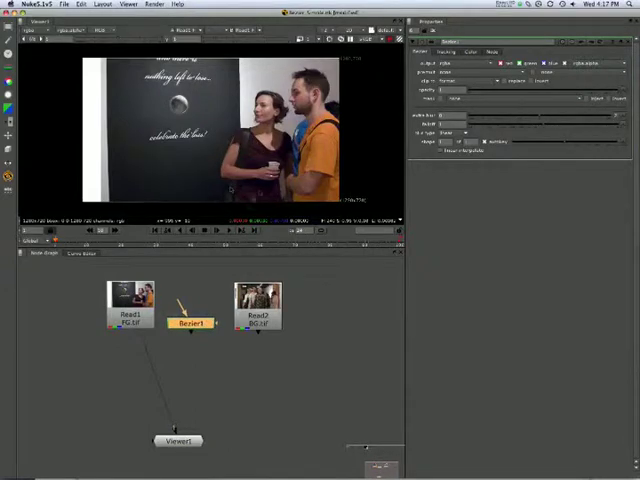
{"action": "left_click_drag", "start_coordinate": [126, 100], "coordinate": [114, 85]}
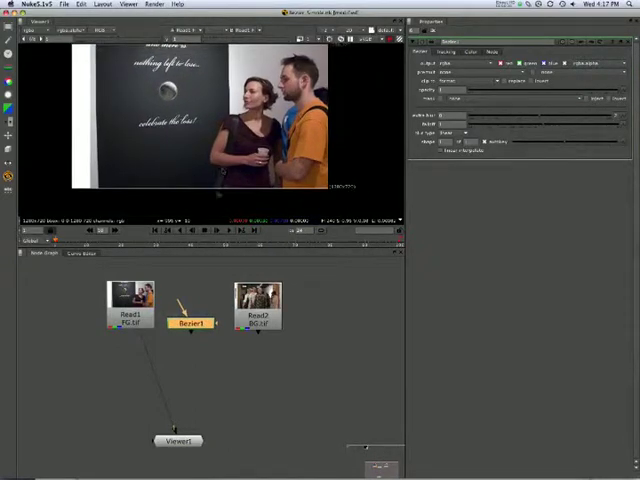
Outline the woman and man with a few Bezier points, curving around the man and straightening the bottom edge.
{"action": "left_click", "coordinate": [220, 190], "text": "ctrl+alt"}
{"action": "left_click", "coordinate": [209, 163], "text": "ctrl+alt"}
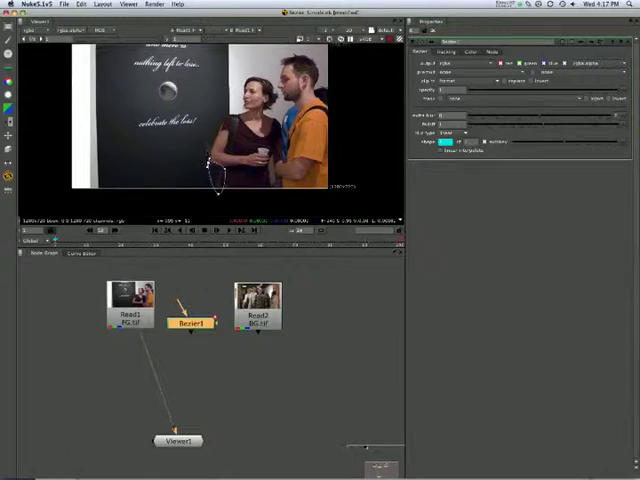
{"action": "left_click", "coordinate": [232, 115], "text": "ctrl+alt"}
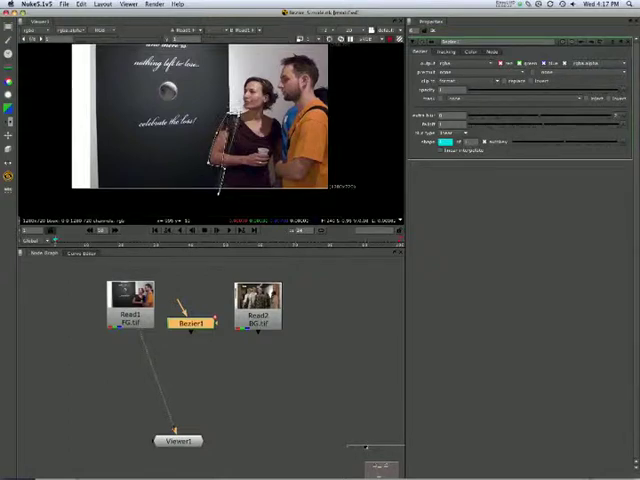
{"action": "left_click", "coordinate": [256, 78], "text": "ctrl+alt"}
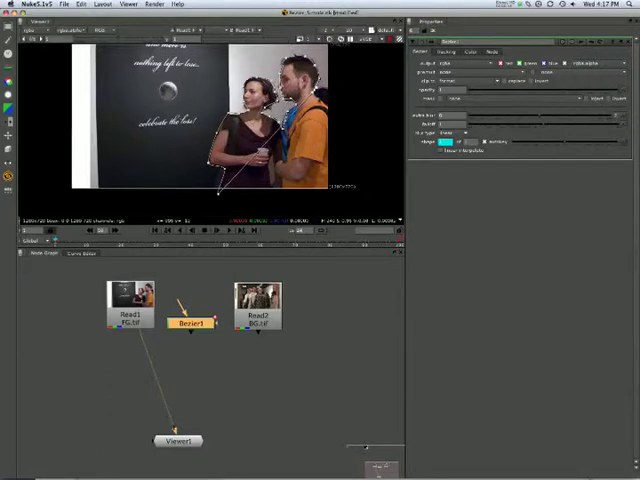
{"action": "left_click_drag", "start_coordinate": [335, 192], "coordinate": [352, 180]}
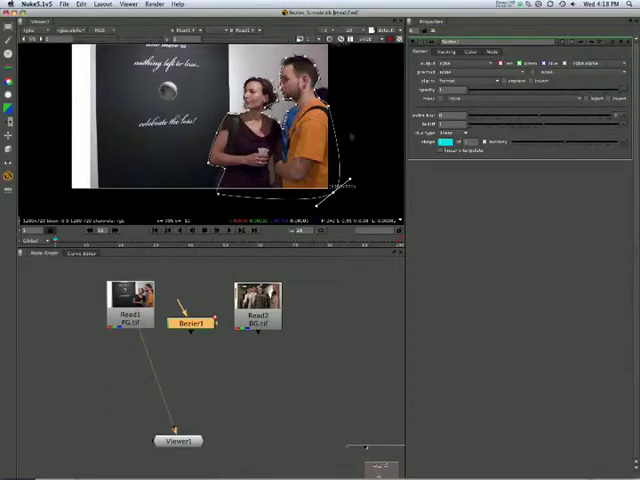
{"action": "left_click", "coordinate": [280, 152]}
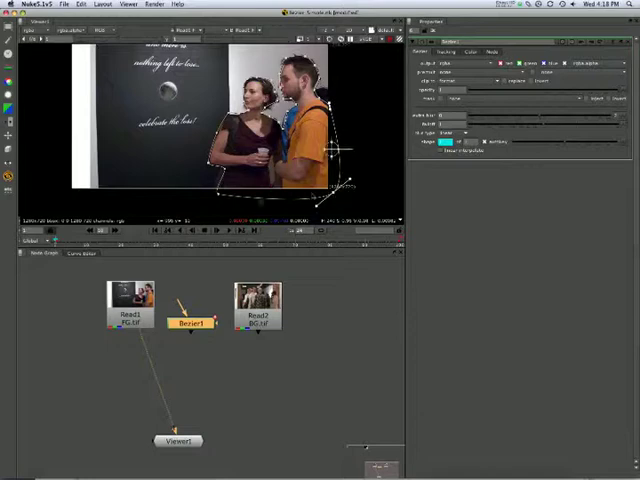
{"action": "left_click_drag", "start_coordinate": [350, 183], "coordinate": [335, 190]}
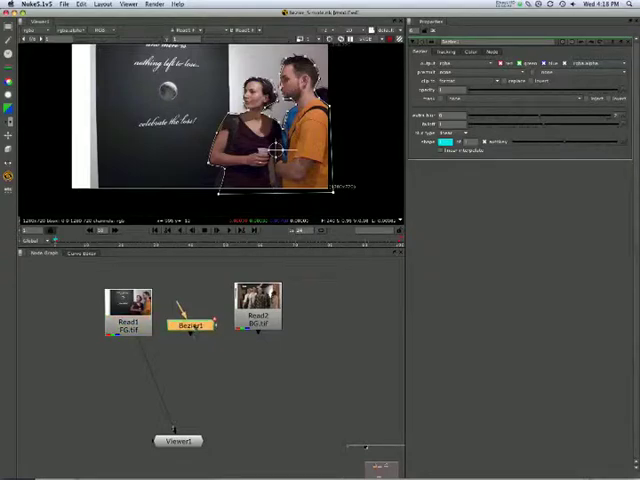
Check the white Bezier matte, then return to viewing the foreground footage.
{"action": "key", "text": "1"}
{"action": "left_click", "coordinate": [128, 305]}
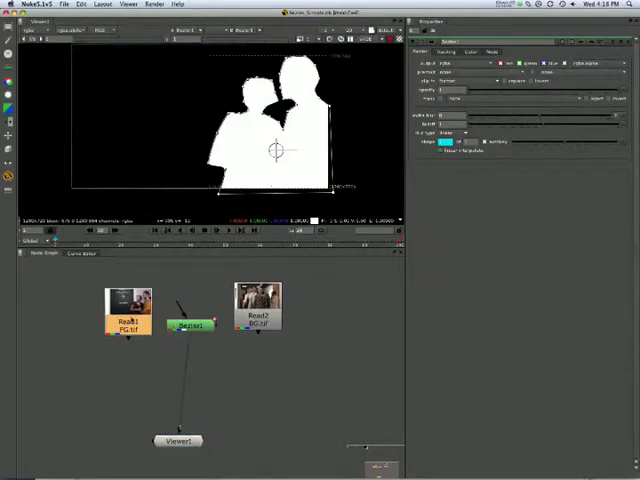
{"action": "key", "text": "1"}
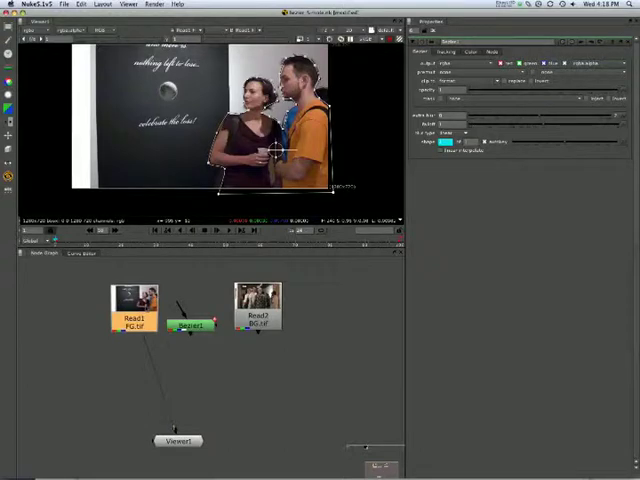
Add a ShuffleCopy under the FG read and feed the Bezier matte into its second input.
{"action": "right_click", "coordinate": [135, 310]}
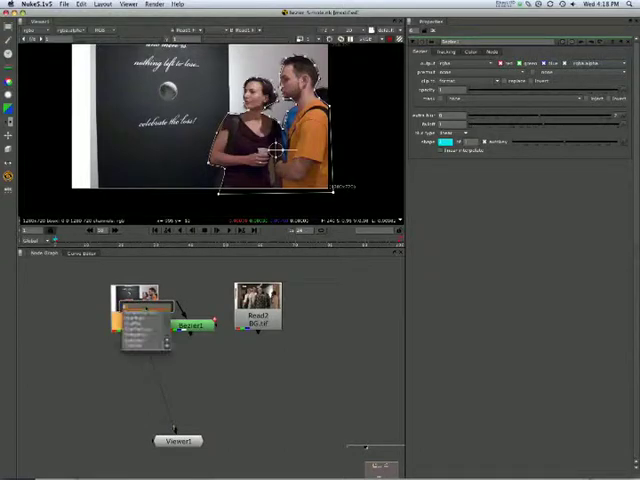
{"action": "left_click", "coordinate": [140, 305]}
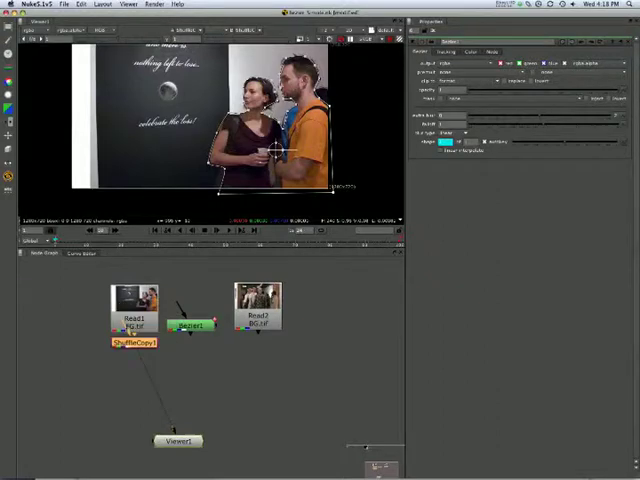
{"action": "left_click_drag", "start_coordinate": [140, 340], "coordinate": [175, 373]}
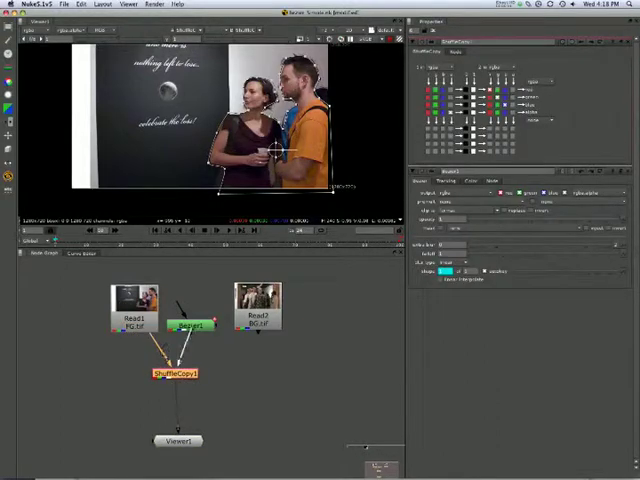
{"action": "mouse_move", "coordinate": [190, 333]}
{"action": "left_mouse_down"}
{"action": "mouse_move", "coordinate": [178, 370]}
{"action": "mouse_move", "coordinate": [170, 368]}
{"action": "left_mouse_up"}
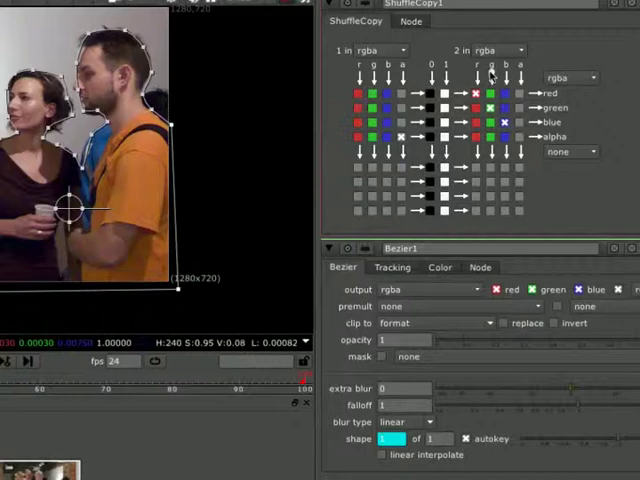
Highlight the alpha-from-input-2 channel routing, then check the resulting alpha channel and return to colour.
{"action": "left_click_drag", "start_coordinate": [500, 80], "coordinate": [468, 105]}
{"action": "left_click_drag", "start_coordinate": [402, 128], "coordinate": [404, 130]}
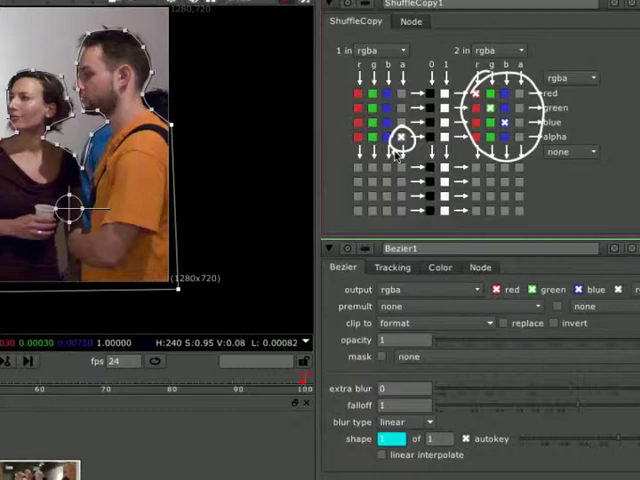
{"action": "key", "text": "Escape"}
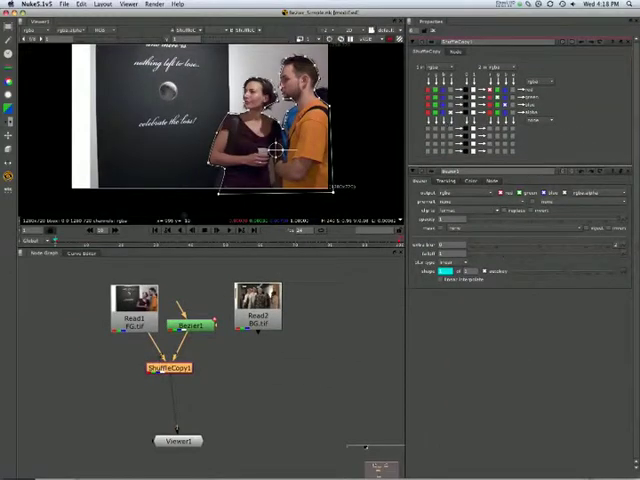
{"action": "key", "text": "a"}
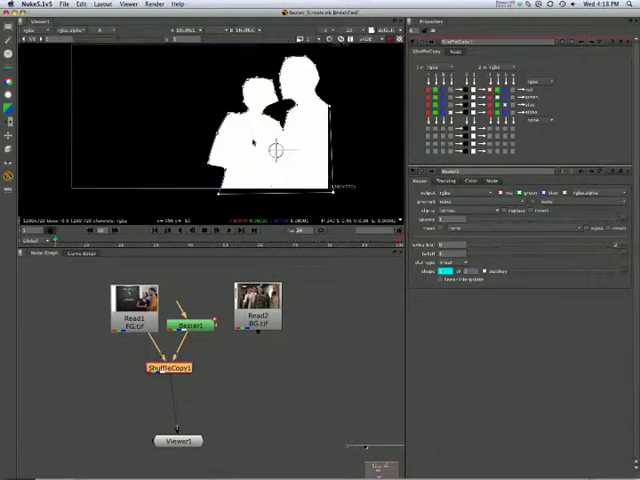
{"action": "key", "text": "a"}
{"action": "scroll", "coordinate": [253, 143], "scroll_direction": "up", "scroll_amount": 1}
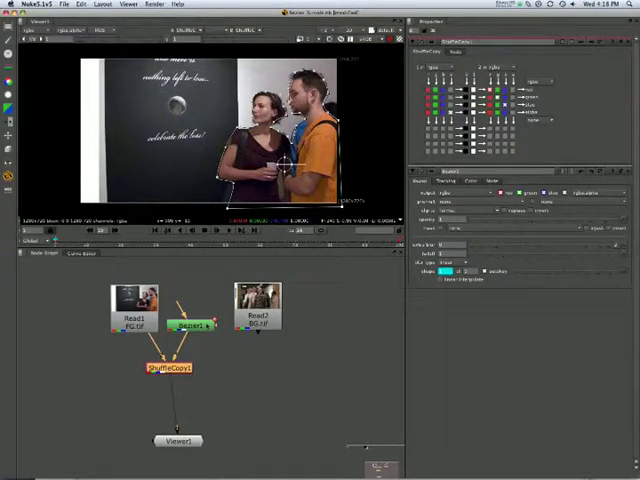
Create an over Merge after ShuffleCopy, feed the BG plate into it and view it with Viewer1.
{"action": "left_click_drag", "start_coordinate": [258, 305], "coordinate": [255, 312]}
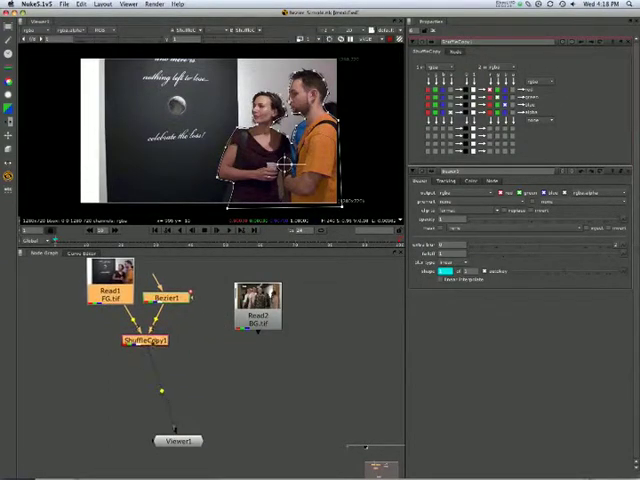
{"action": "left_click", "coordinate": [145, 340]}
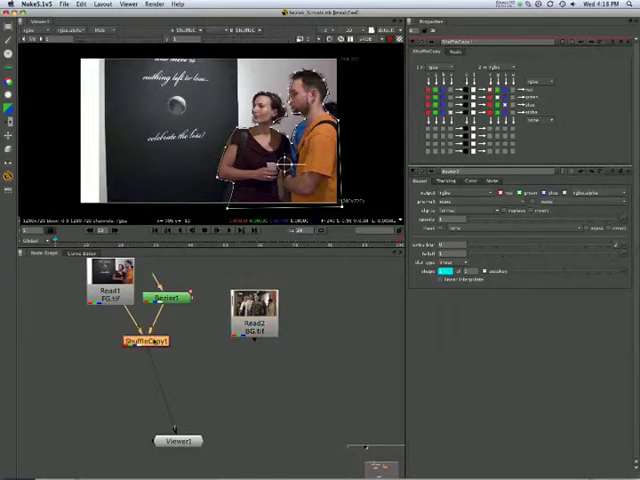
{"action": "left_click", "coordinate": [155, 340]}
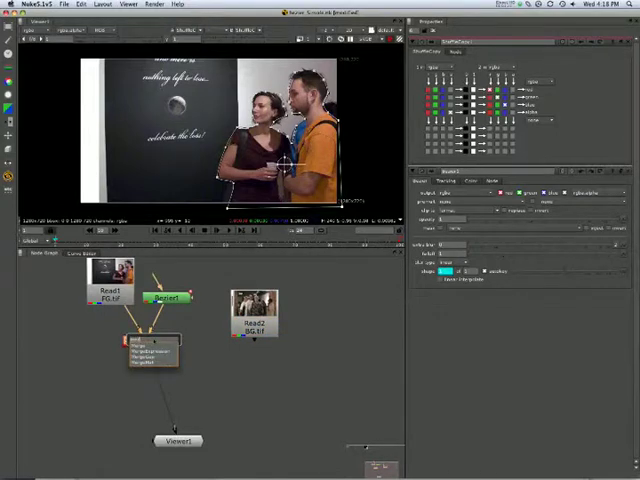
{"action": "key", "text": "Return"}
{"action": "left_click_drag", "start_coordinate": [230, 340], "coordinate": [197, 388]}
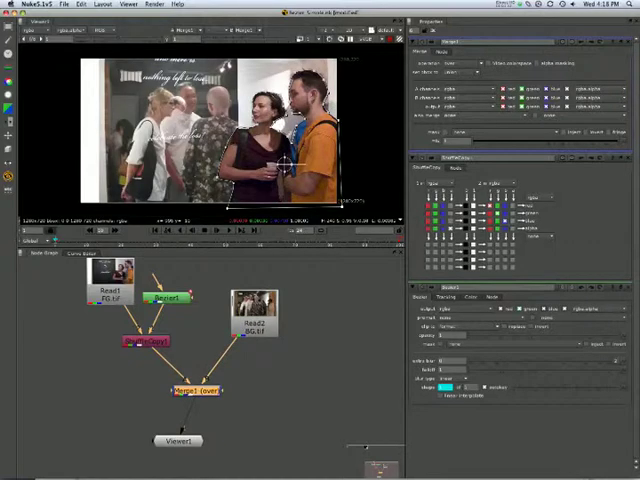
{"action": "left_click_drag", "start_coordinate": [180, 440], "coordinate": [201, 435]}
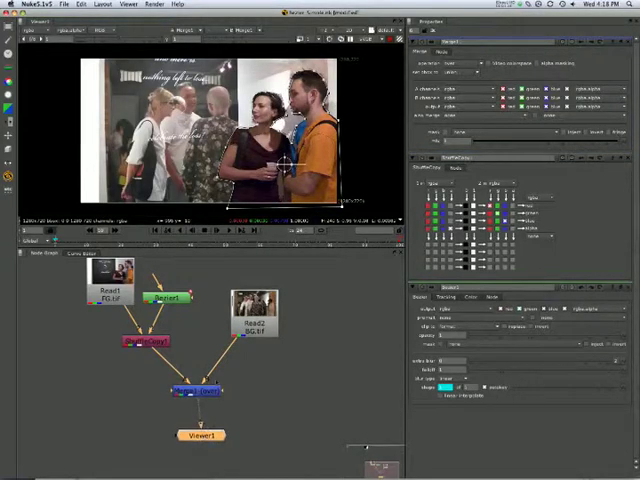
Toggle the merge on and off to compare, leaving it disabled to show only the background.
{"action": "key", "text": "d"}
{"action": "key", "text": "d"}
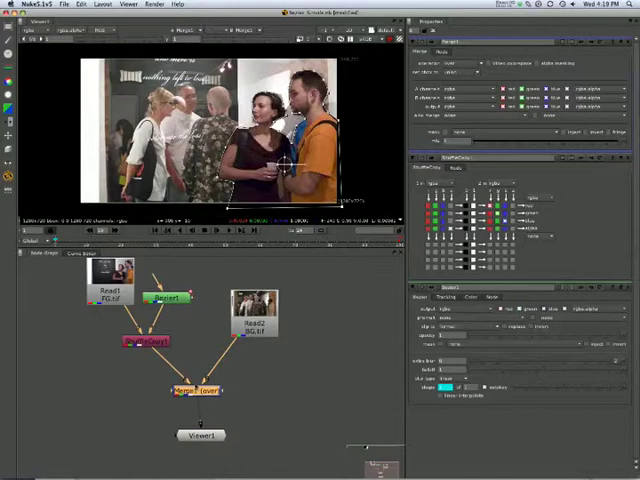
{"action": "key", "text": "d"}
{"action": "key", "text": "d"}
{"action": "key", "text": "d"}
{"action": "key", "text": "d"}
{"action": "key", "text": "d"}
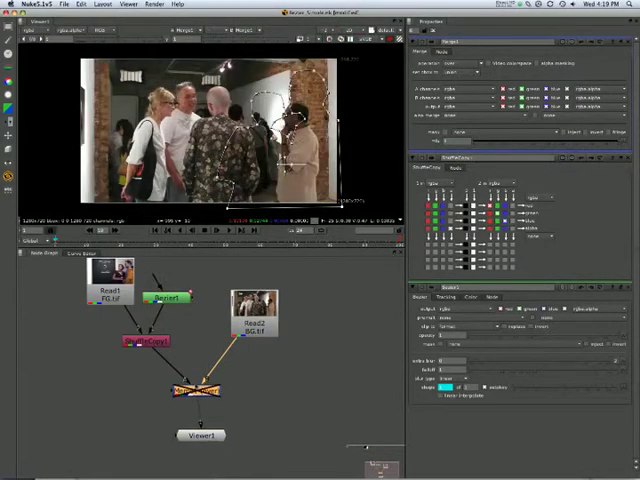
{"action": "key", "text": "d"}
{"action": "key", "text": "d"}
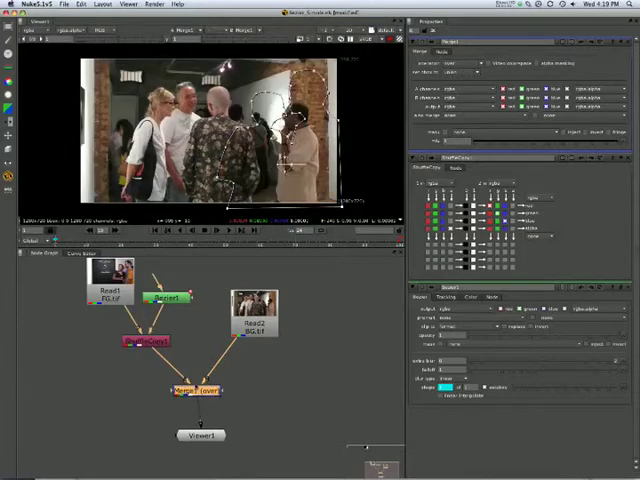
Insert a Premult below ShuffleCopy and re-enable Merge1 so the couple sits over the gallery crowd.
{"action": "left_click_drag", "start_coordinate": [147, 338], "coordinate": [147, 334]}
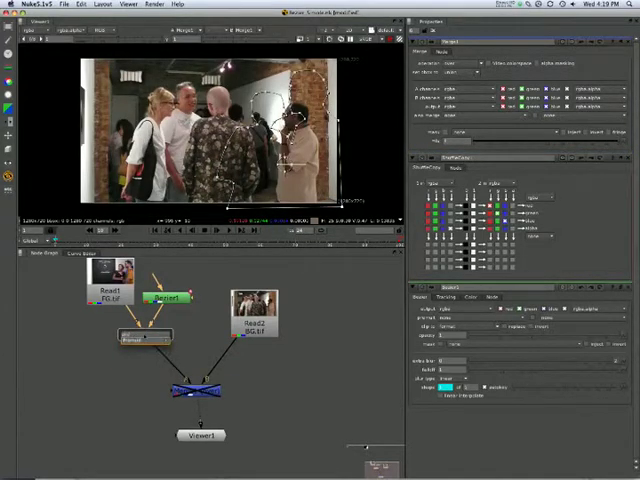
{"action": "key", "text": "Return"}
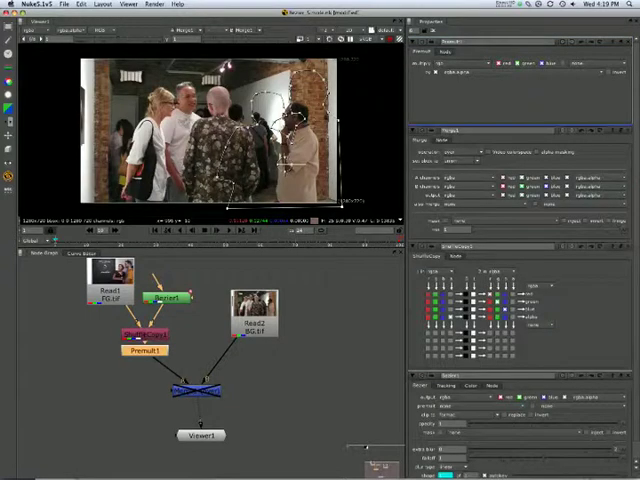
{"action": "left_click", "coordinate": [197, 388]}
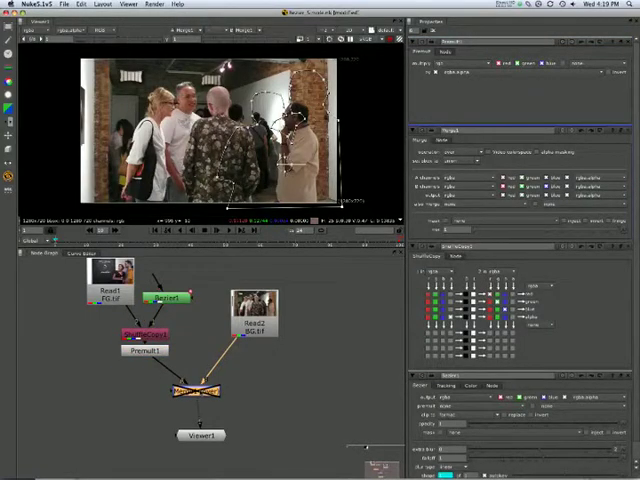
{"action": "key", "text": "d"}
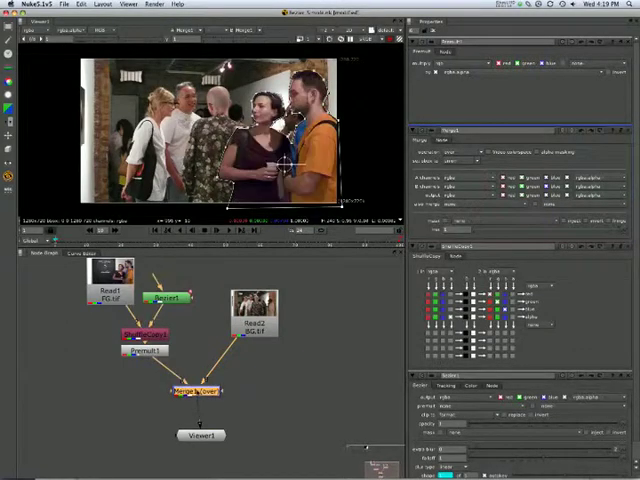
{"action": "left_click_drag", "start_coordinate": [350, 139], "coordinate": [318, 137]}
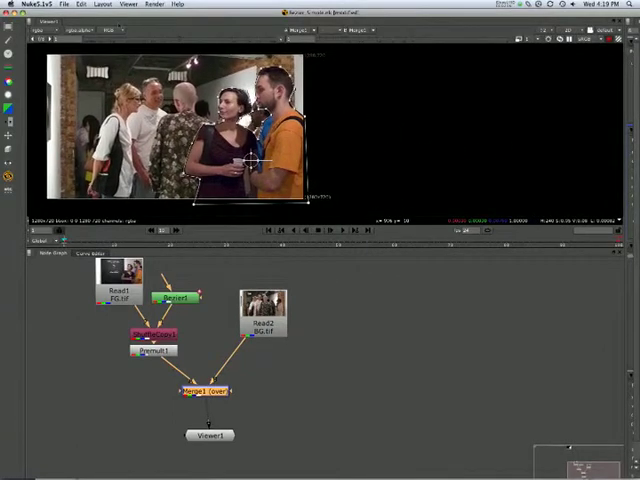
Split the viewer area into two panes and fill the right one with a new Viewer2 node.
{"action": "left_click", "coordinate": [74, 30]}
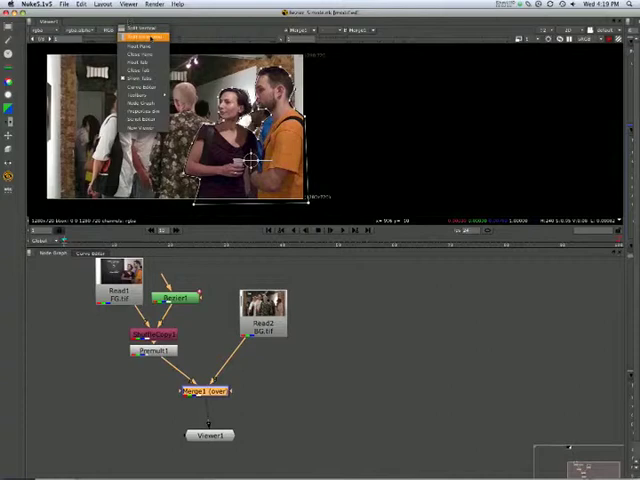
{"action": "left_click", "coordinate": [130, 26]}
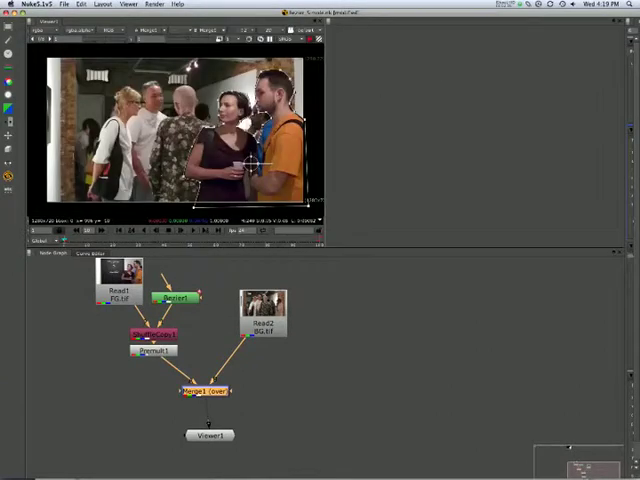
{"action": "left_click", "coordinate": [357, 30]}
{"action": "left_click", "coordinate": [374, 129]}
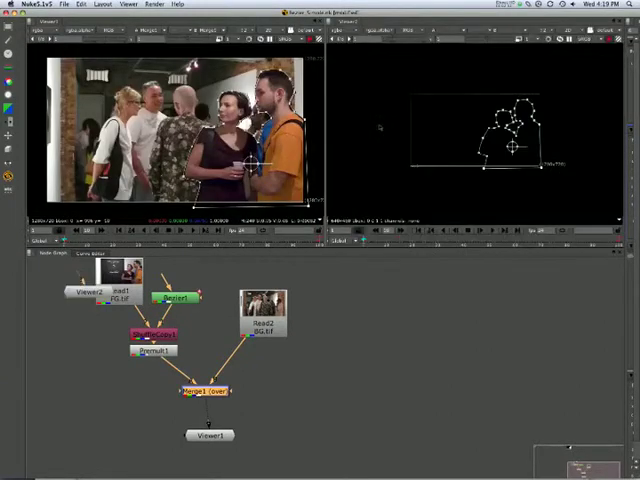
{"action": "left_click_drag", "start_coordinate": [88, 291], "coordinate": [300, 431]}
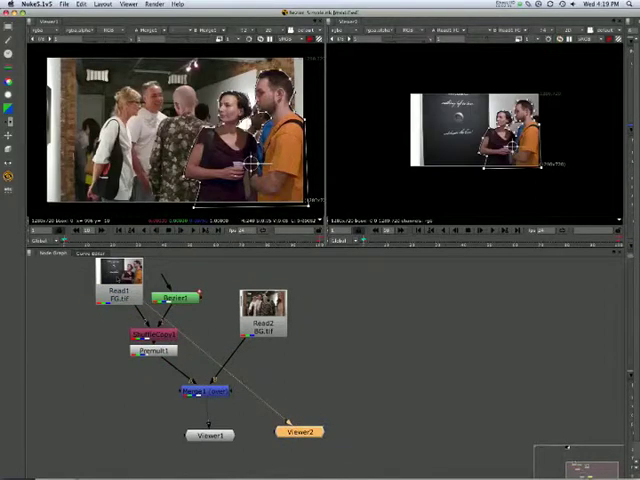
{"action": "scroll", "coordinate": [480, 130], "scroll_direction": "up", "scroll_amount": 3}
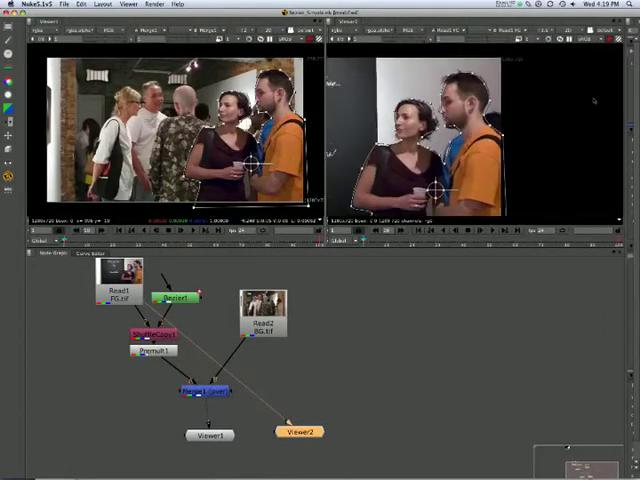
{"action": "scroll", "coordinate": [480, 130], "scroll_direction": "up", "scroll_amount": 2}
Hide the roto overlay and let the before and after images fill their viewer panes.
{"action": "left_click_drag", "start_coordinate": [595, 125], "coordinate": [603, 95]}
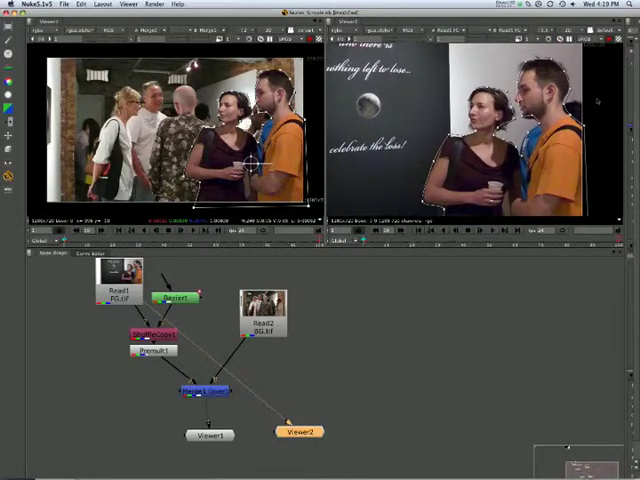
{"action": "key", "text": "o"}
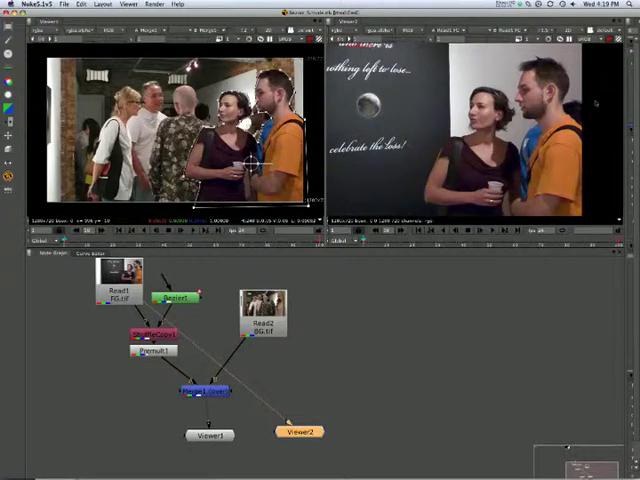
{"action": "key", "text": "space"}
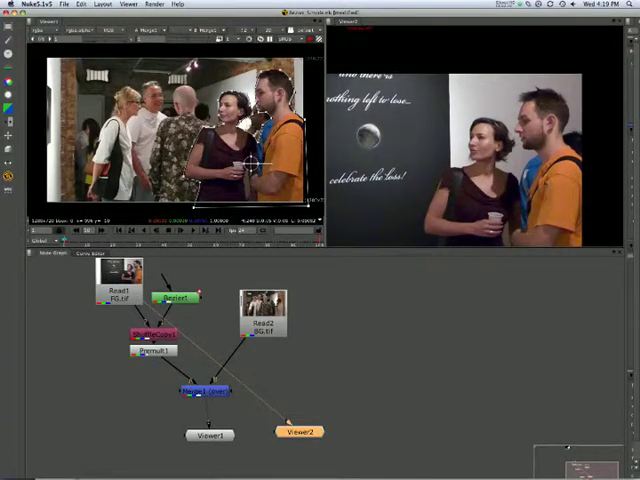
{"action": "scroll", "coordinate": [470, 130], "scroll_direction": "down", "scroll_amount": 2}
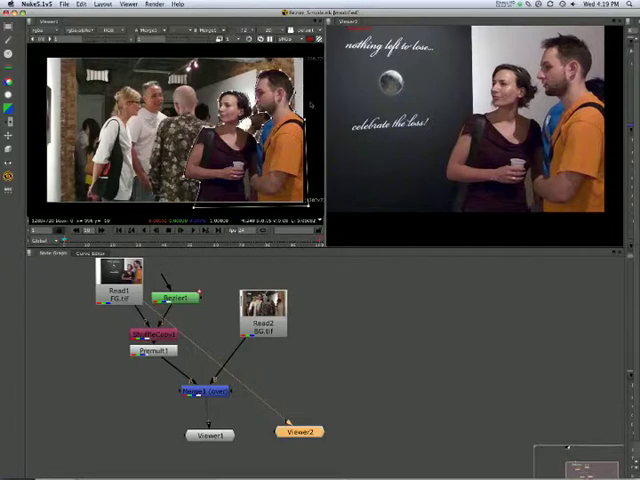
{"action": "key", "text": "space"}
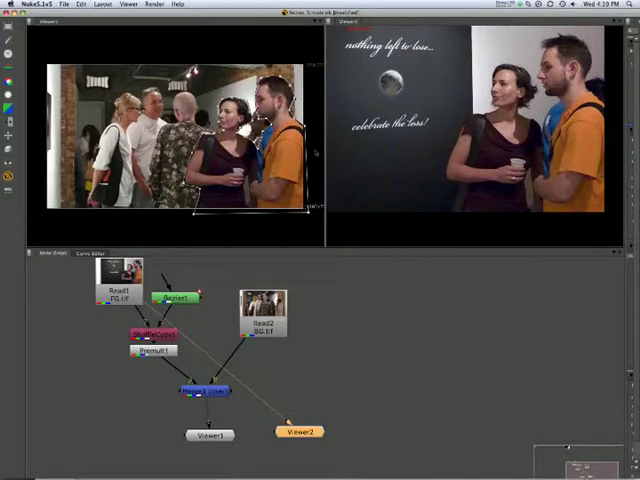
{"action": "scroll", "coordinate": [310, 110], "scroll_direction": "down", "scroll_amount": 2}
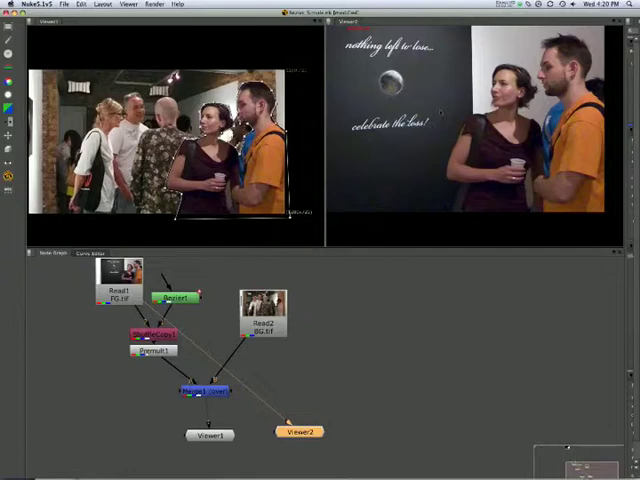
{"action": "scroll", "coordinate": [430, 118], "scroll_direction": "up", "scroll_amount": 5}
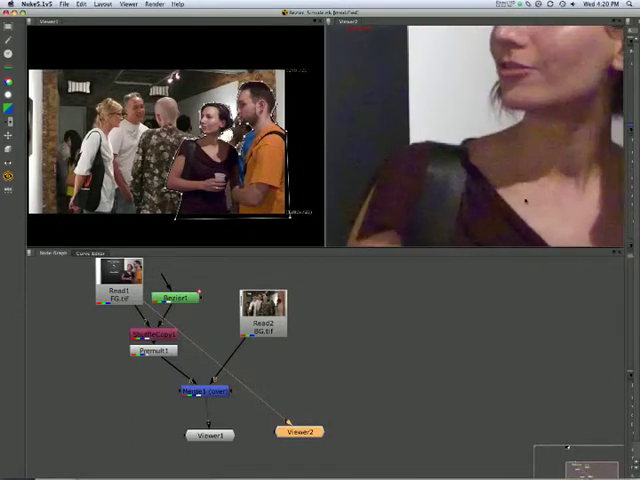
{"action": "scroll", "coordinate": [306, 107], "scroll_direction": "up", "scroll_amount": 5}
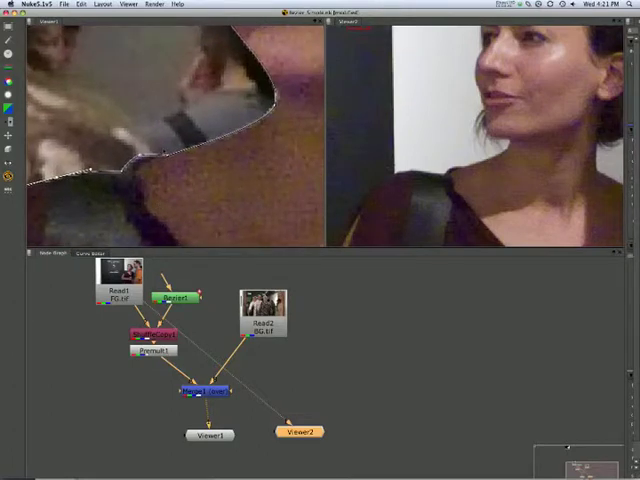
Pull tangents, add a point and move Bezier points onto the woman's neck edge.
{"action": "left_click_drag", "start_coordinate": [165, 150], "coordinate": [200, 185]}
{"action": "left_click_drag", "start_coordinate": [165, 150], "coordinate": [200, 165]}
{"action": "left_click", "coordinate": [120, 178]}
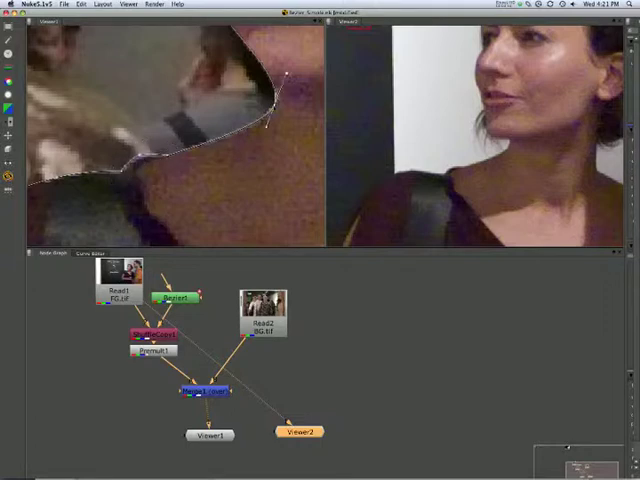
{"action": "left_click_drag", "start_coordinate": [272, 102], "coordinate": [250, 78]}
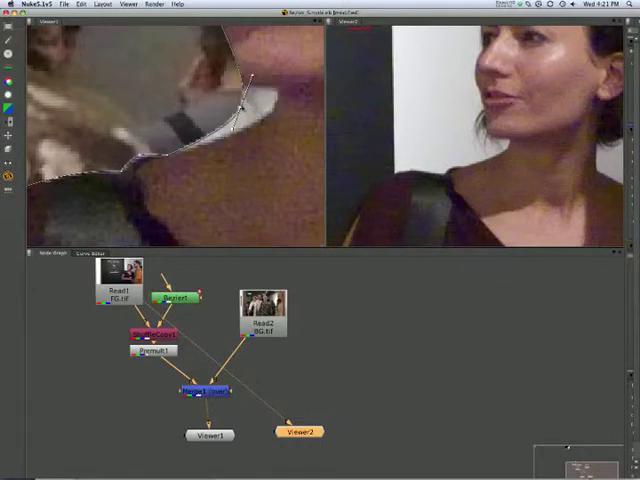
{"action": "left_click_drag", "start_coordinate": [250, 78], "coordinate": [246, 114]}
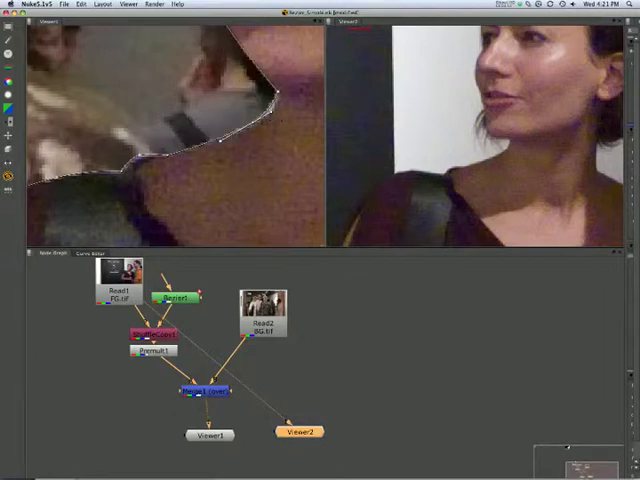
{"action": "scroll", "coordinate": [175, 130], "scroll_direction": "down", "scroll_amount": 2}
Reshape the edge along the chin, set a point to cusp and smooth it with curved tangents.
{"action": "left_click_drag", "start_coordinate": [150, 100], "coordinate": [165, 75]}
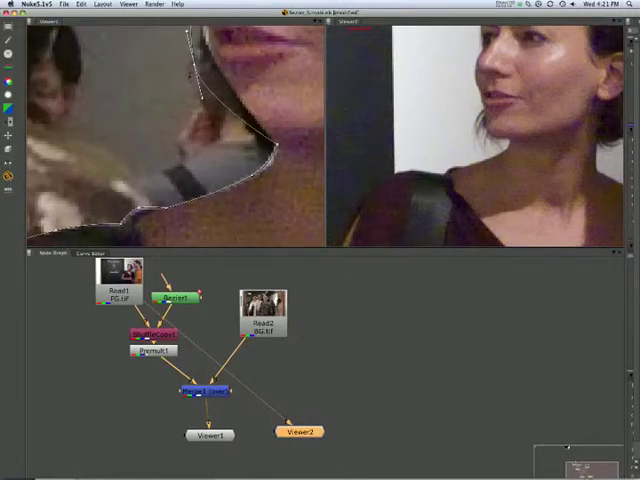
{"action": "scroll", "coordinate": [175, 130], "scroll_direction": "down", "scroll_amount": 2}
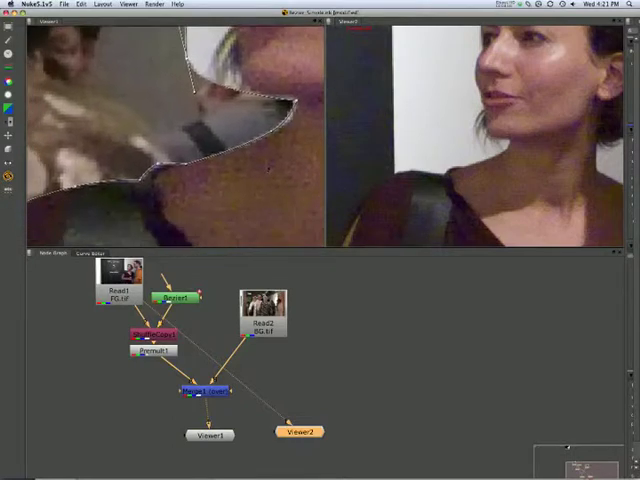
{"action": "left_click_drag", "start_coordinate": [92, 82], "coordinate": [110, 76]}
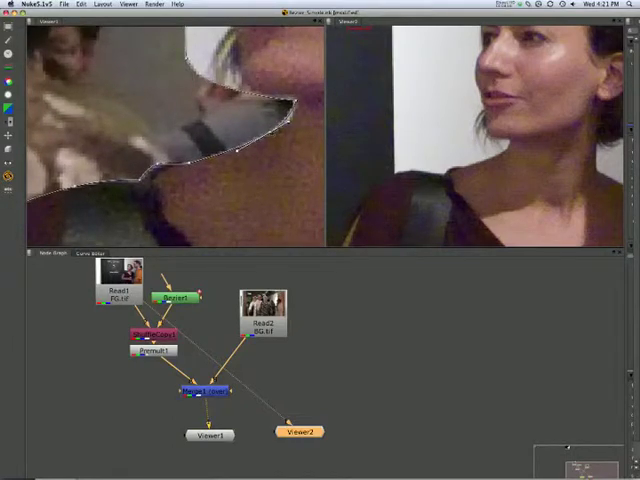
{"action": "right_click", "coordinate": [272, 130]}
{"action": "left_click", "coordinate": [305, 183]}
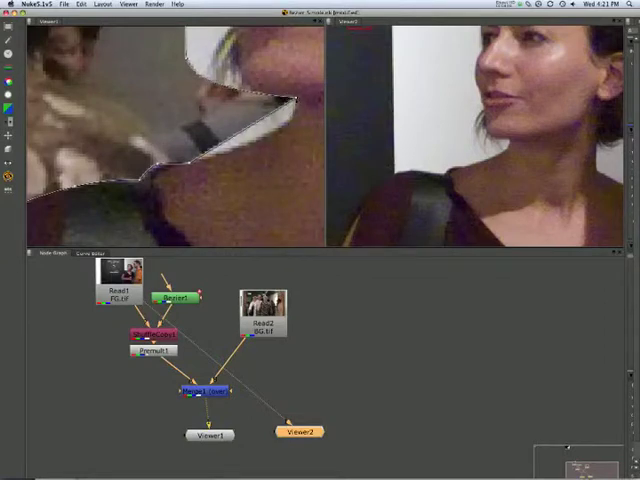
{"action": "left_click_drag", "start_coordinate": [295, 100], "coordinate": [297, 115]}
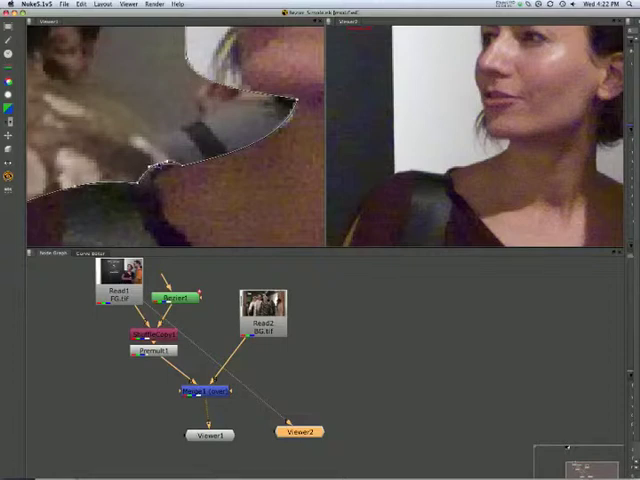
Dismiss a point's options and pan both viewers down to the woman's shoulder.
{"action": "right_click", "coordinate": [154, 167]}
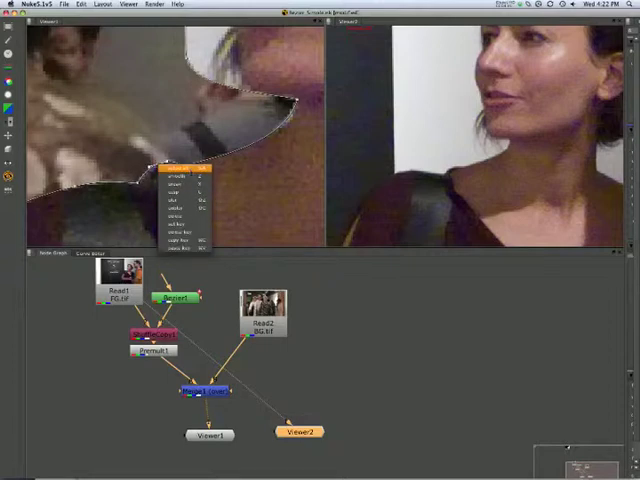
{"action": "left_click", "coordinate": [185, 208]}
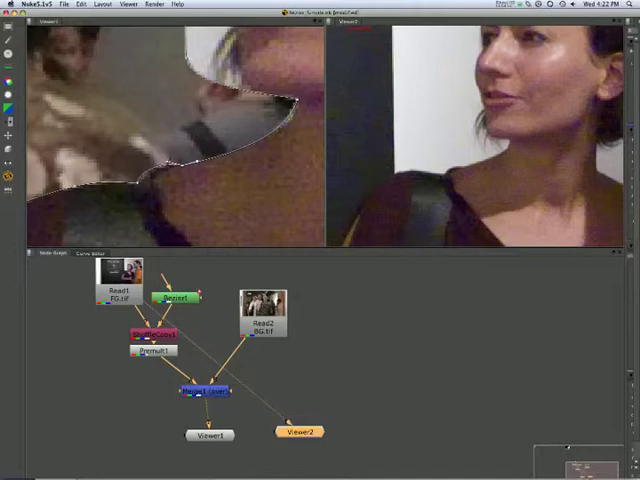
{"action": "left_click_drag", "start_coordinate": [250, 170], "coordinate": [120, 80]}
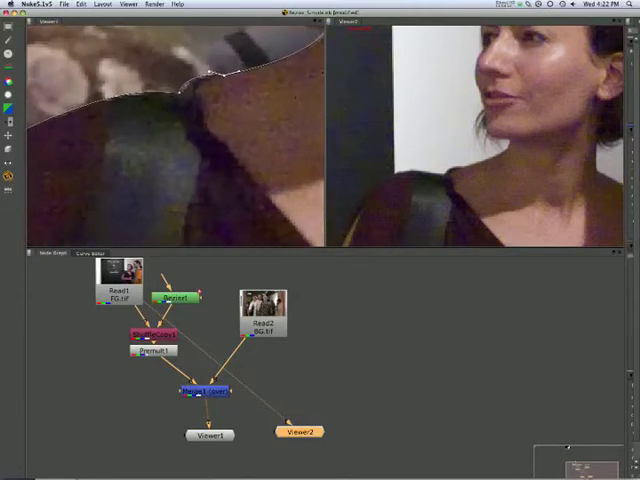
{"action": "mouse_move", "coordinate": [245, 150]}
{"action": "left_mouse_down"}
{"action": "mouse_move", "coordinate": [260, 160]}
{"action": "mouse_move", "coordinate": [178, 230]}
{"action": "left_mouse_up"}
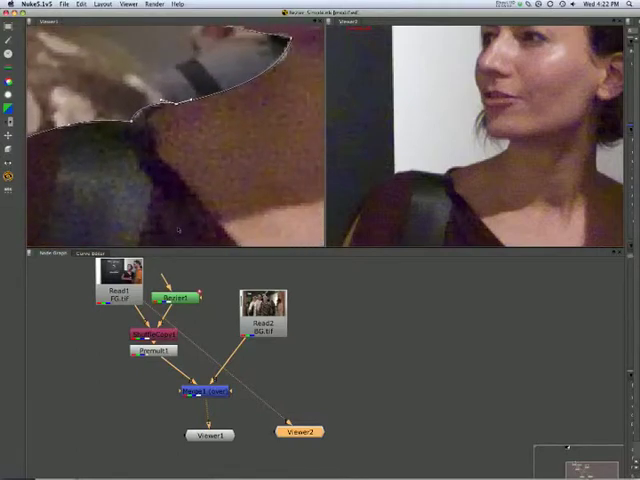
{"action": "mouse_move", "coordinate": [560, 200]}
{"action": "left_mouse_down"}
{"action": "mouse_move", "coordinate": [520, 100]}
{"action": "mouse_move", "coordinate": [520, 145]}
{"action": "left_mouse_up"}
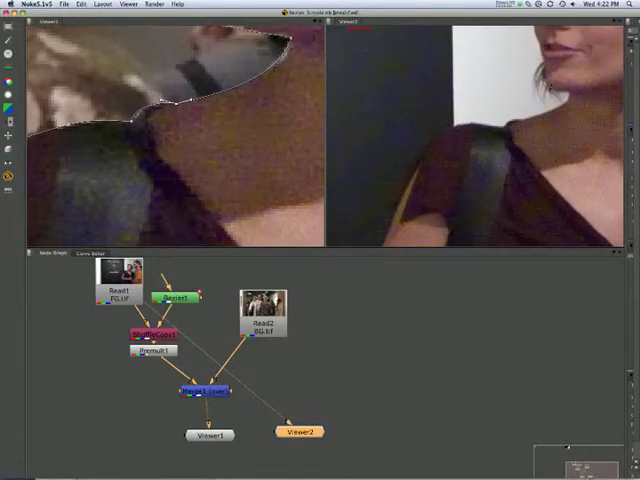
Draw guide strokes marking the shoulder outline the mask edge should follow in both images.
{"action": "mouse_move", "coordinate": [555, 85]}
{"action": "left_mouse_down"}
{"action": "mouse_move", "coordinate": [425, 150]}
{"action": "mouse_move", "coordinate": [380, 228]}
{"action": "left_mouse_up"}
{"action": "mouse_move", "coordinate": [298, 42]}
{"action": "left_mouse_down"}
{"action": "mouse_move", "coordinate": [90, 140]}
{"action": "mouse_move", "coordinate": [45, 152]}
{"action": "left_mouse_up"}
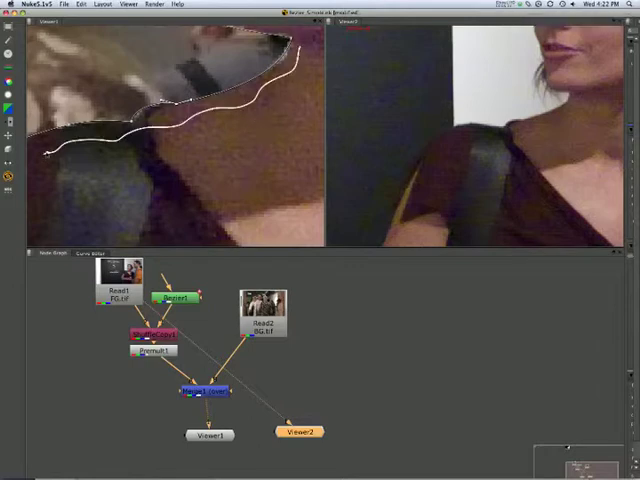